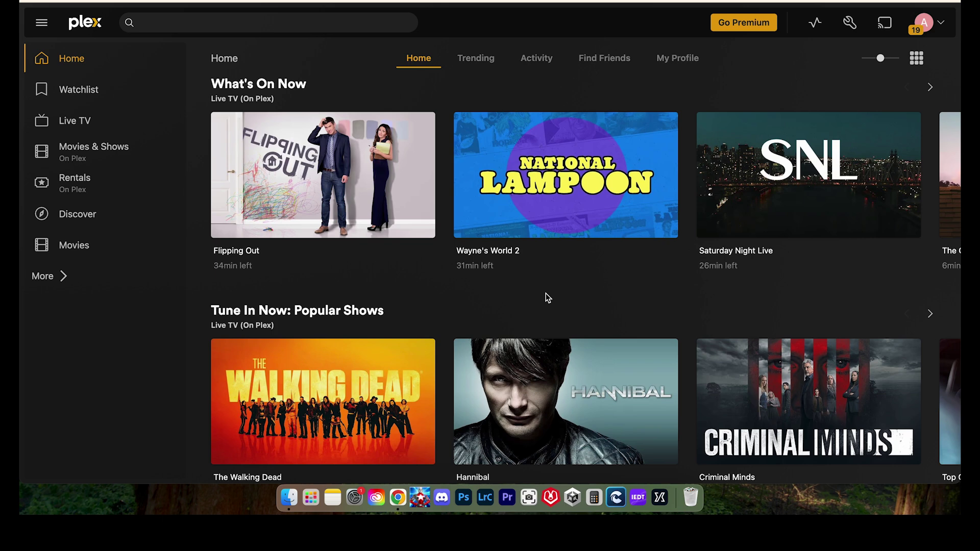
Open the Movies library in Plex
click(101, 249)
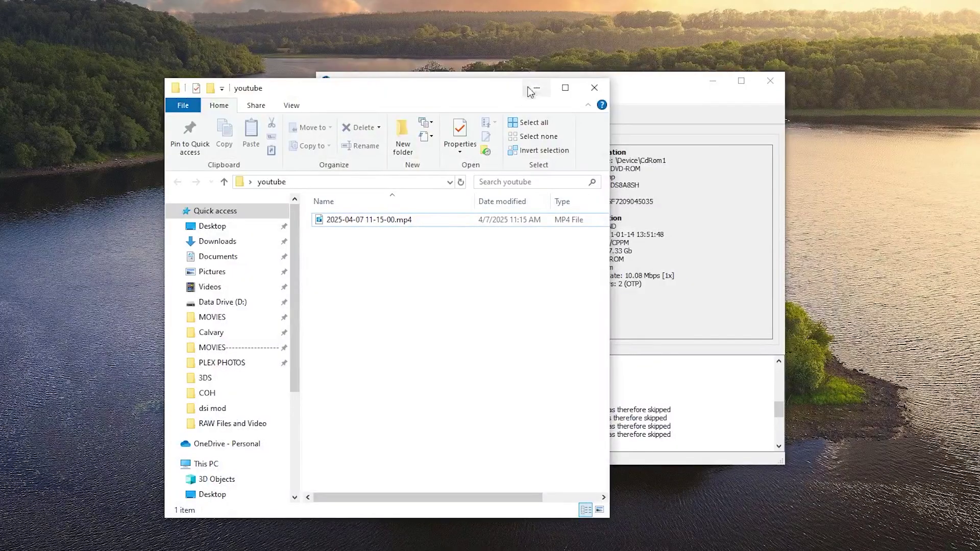
Switch to MakeMKV, load the MEGAMIND disc's titles and keep only the 5.6 GB title (A1) selected for saving
click(550, 88)
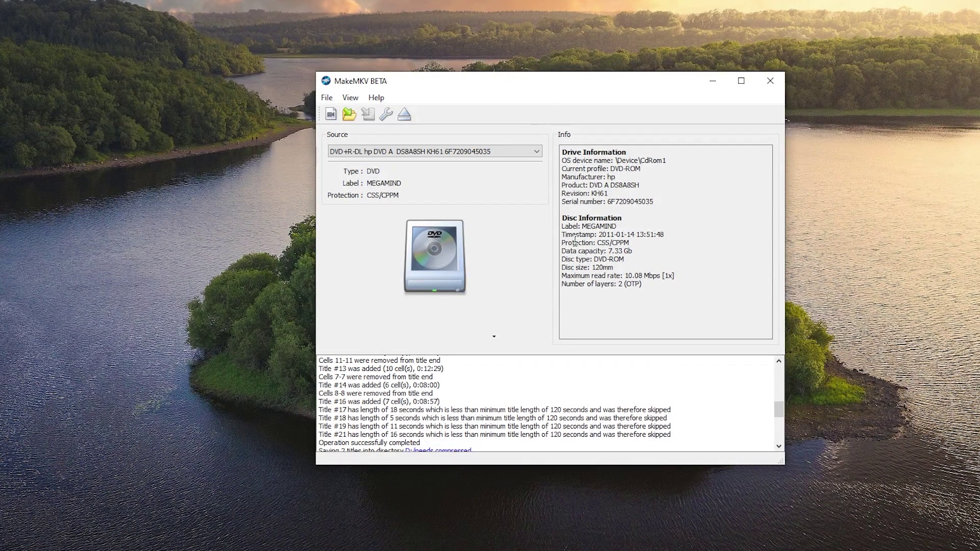
click(448, 257)
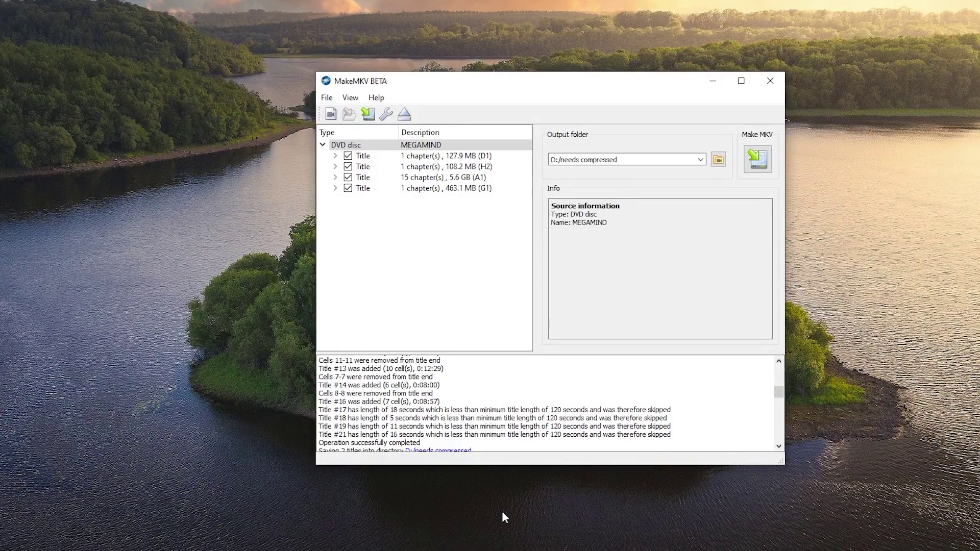
click(348, 187)
click(348, 166)
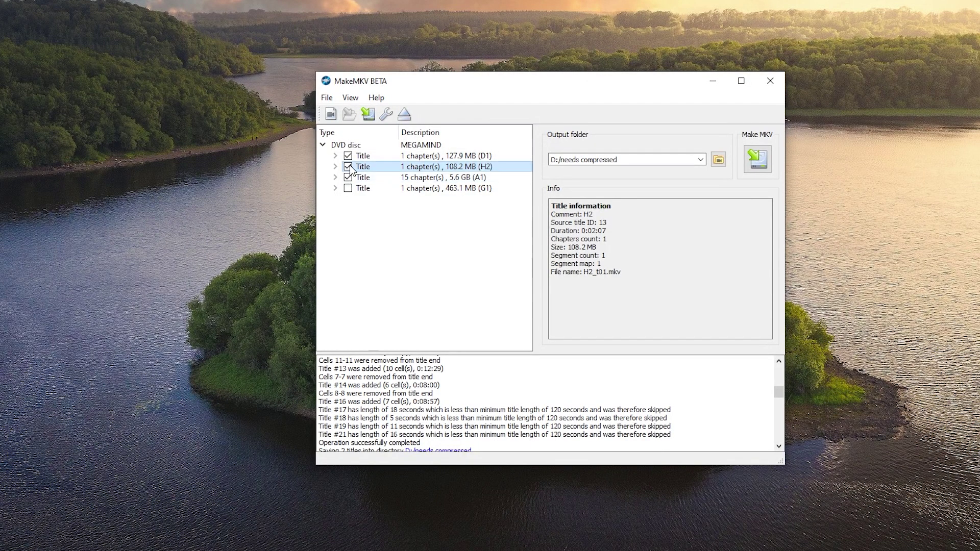
click(348, 156)
click(377, 179)
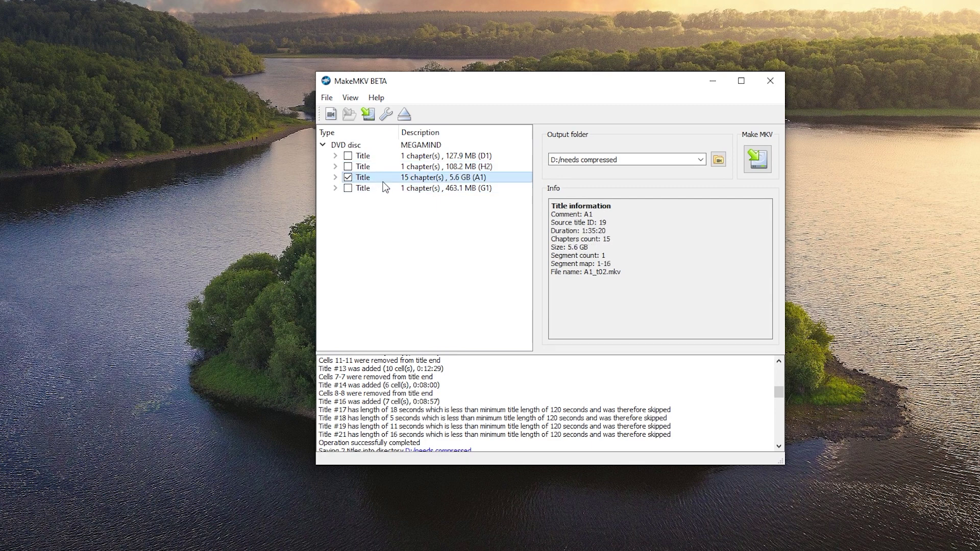
Save the selected title as an MKV file, keeping D:/needs compressed as the output folder
click(718, 160)
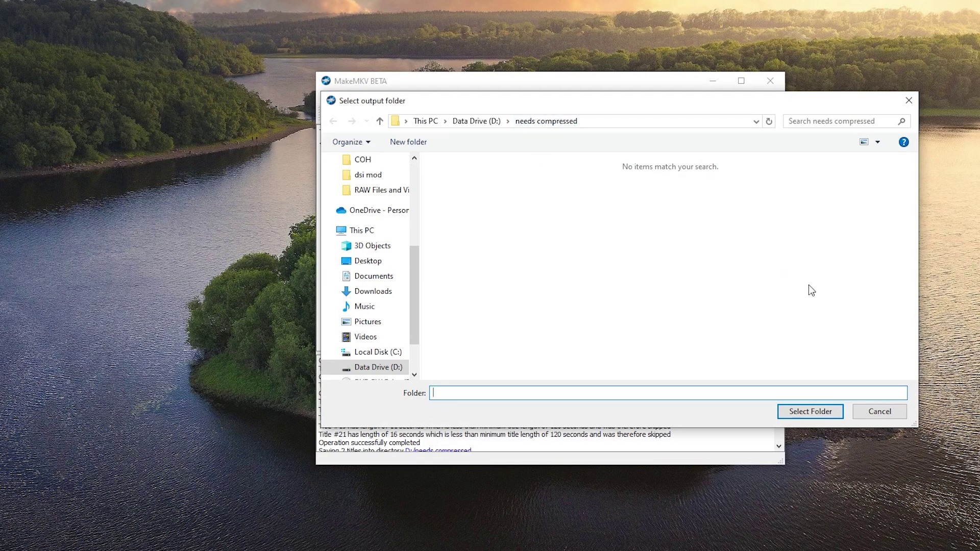
click(877, 412)
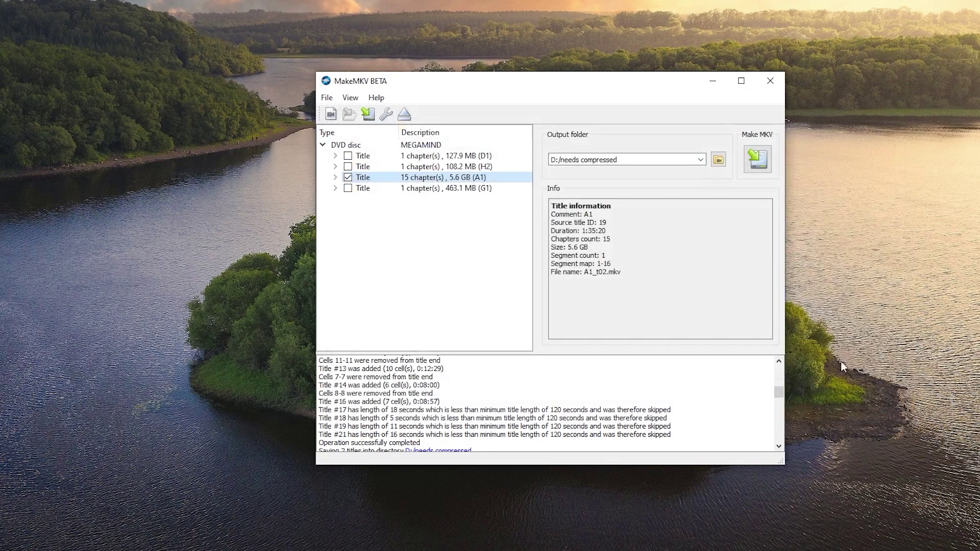
click(759, 166)
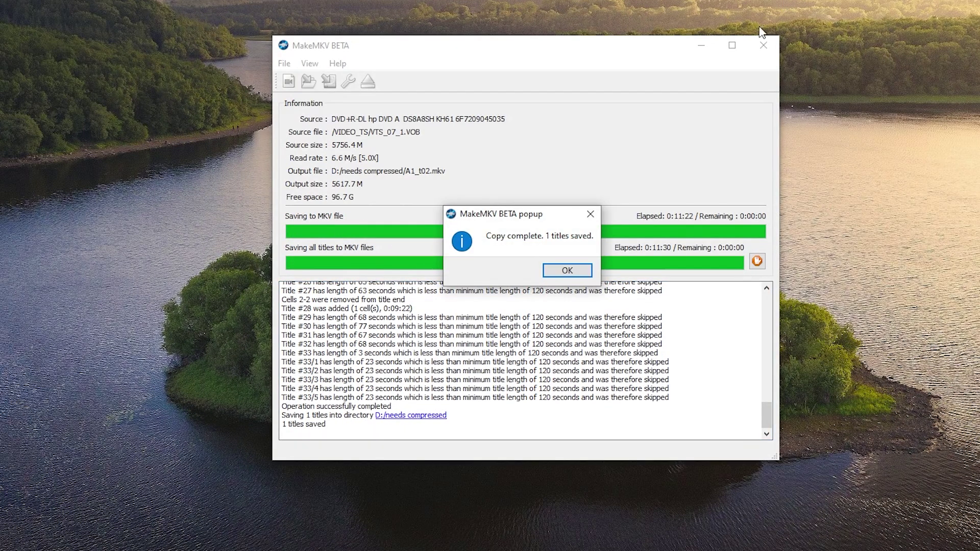
click(582, 276)
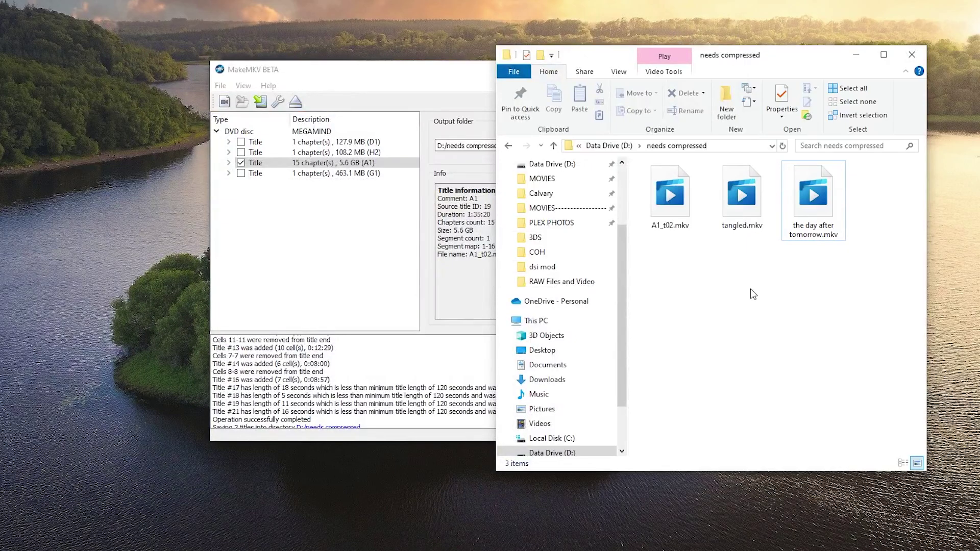
Rename A1_t02.mkv in the needs compressed folder as Megamind
click(664, 218)
click(664, 226)
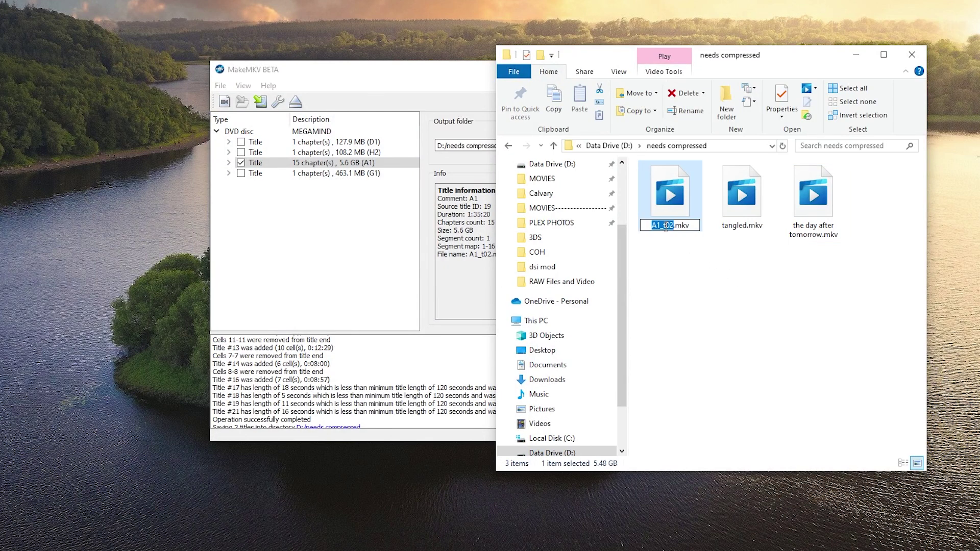
text(Megamind)
key(BackSpace)
key(BackSpace)
key(BackSpace)
text(ind)
key(Return)
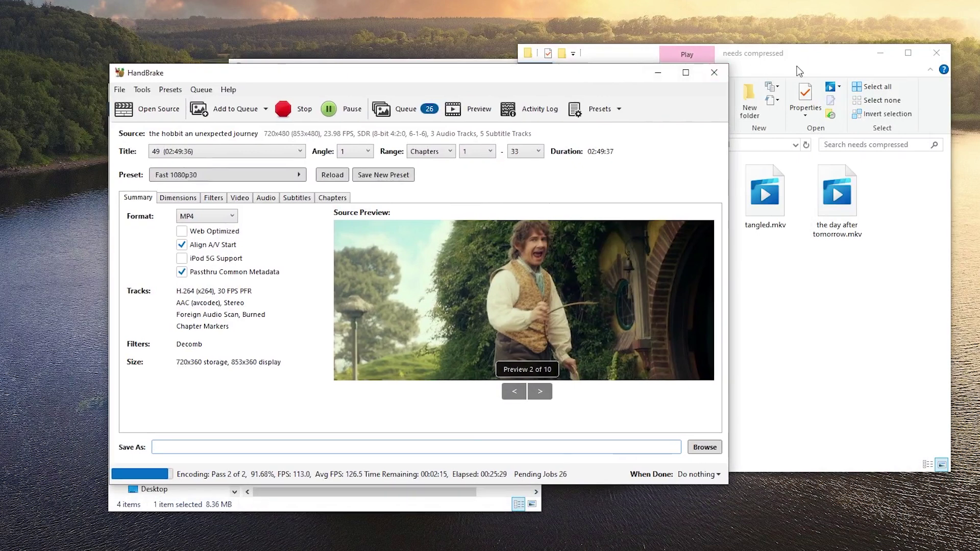
Switch to HandBrake and load Megamind.mkv from the needs compressed folder as the new source
click(881, 53)
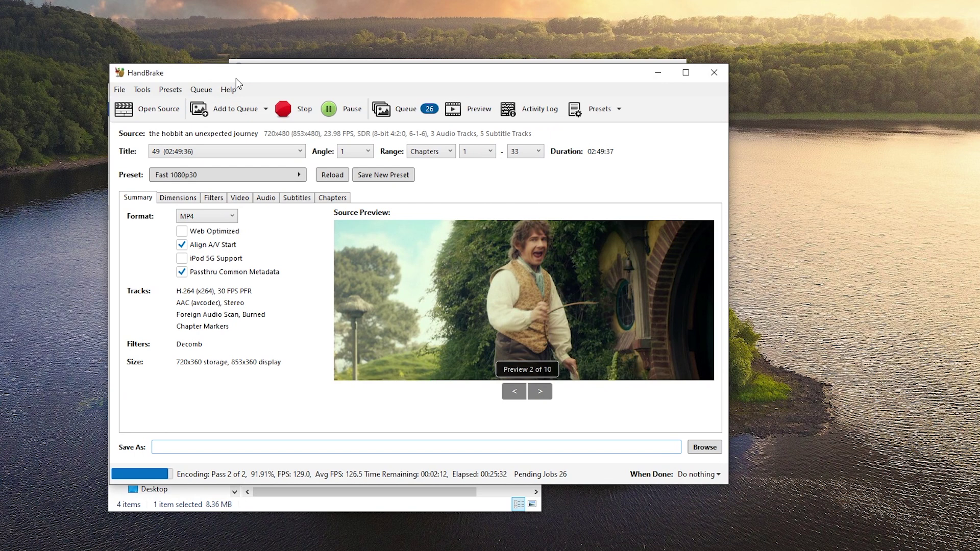
click(150, 107)
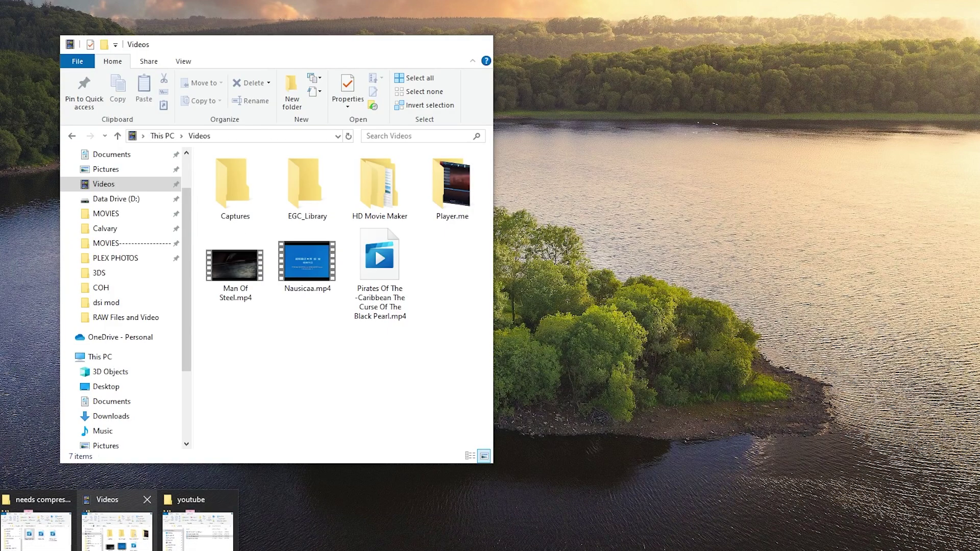
mouse_move(198, 531)
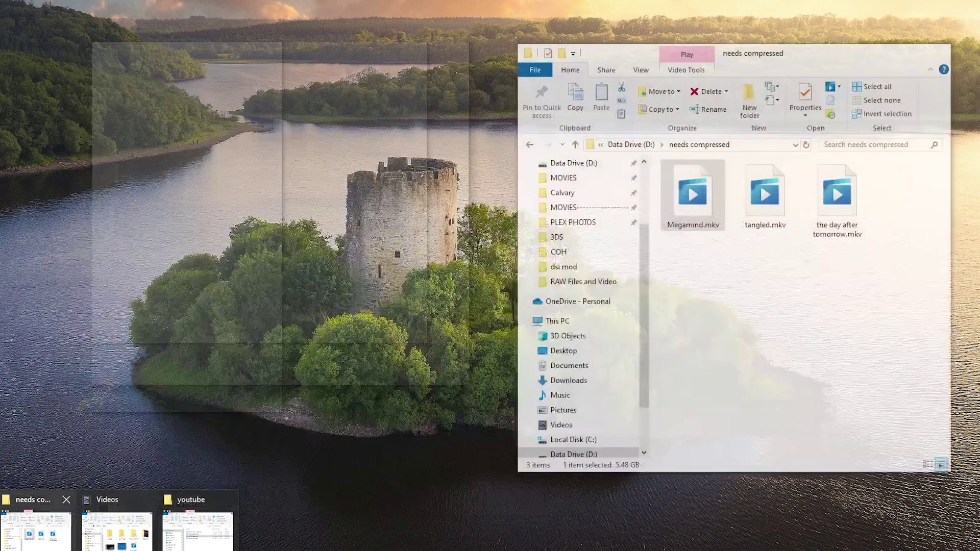
click(36, 531)
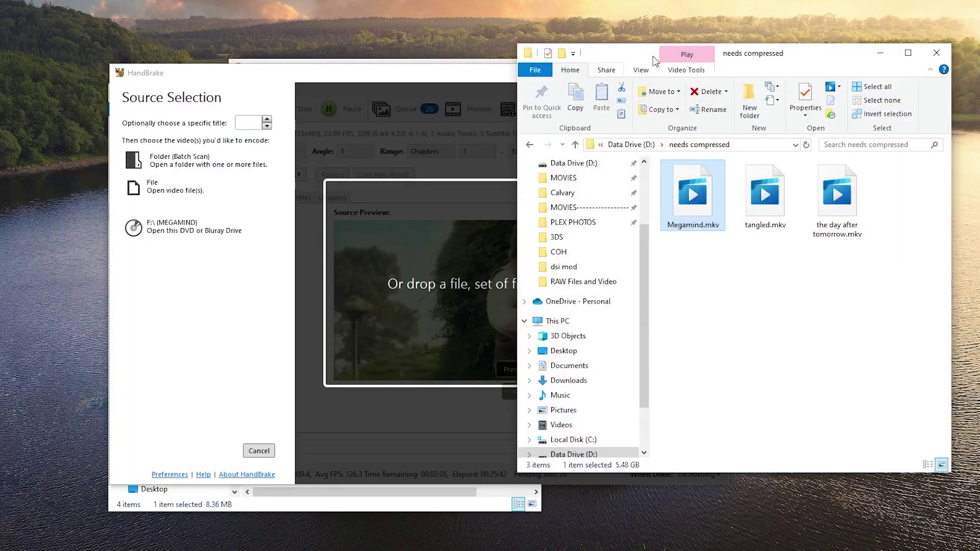
drag(754, 59, 824, 82)
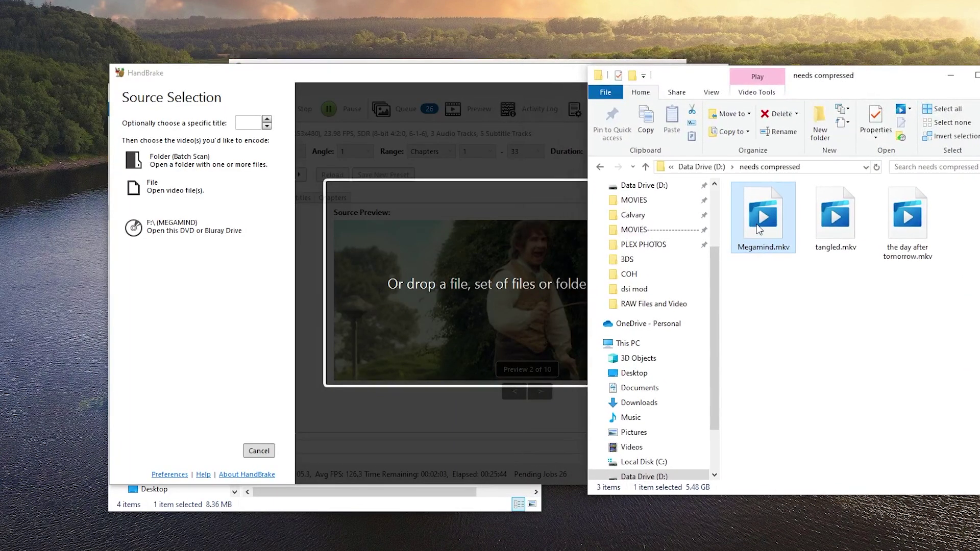
drag(759, 230, 482, 285)
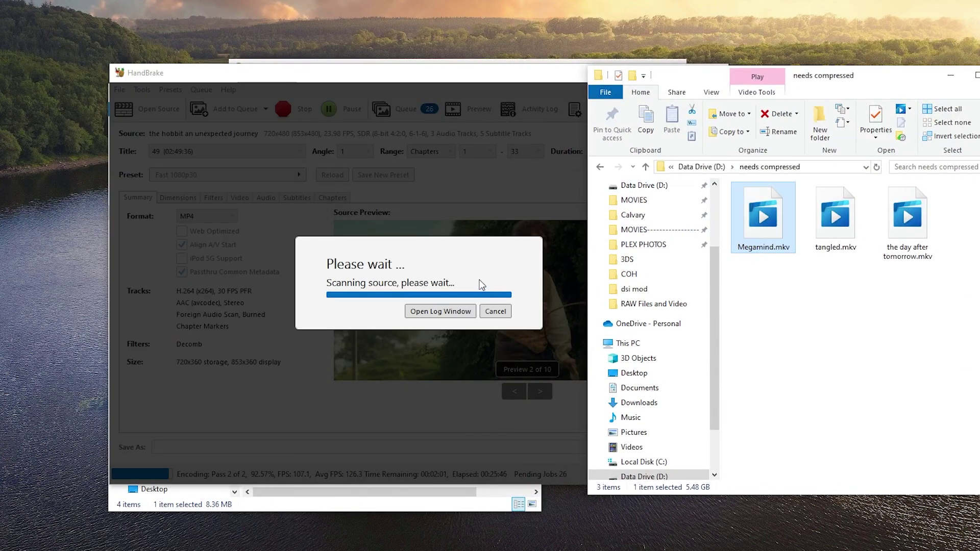
Add the Megamind encode to the queue with the Fast 1080p30 preset, and open the queue
click(339, 369)
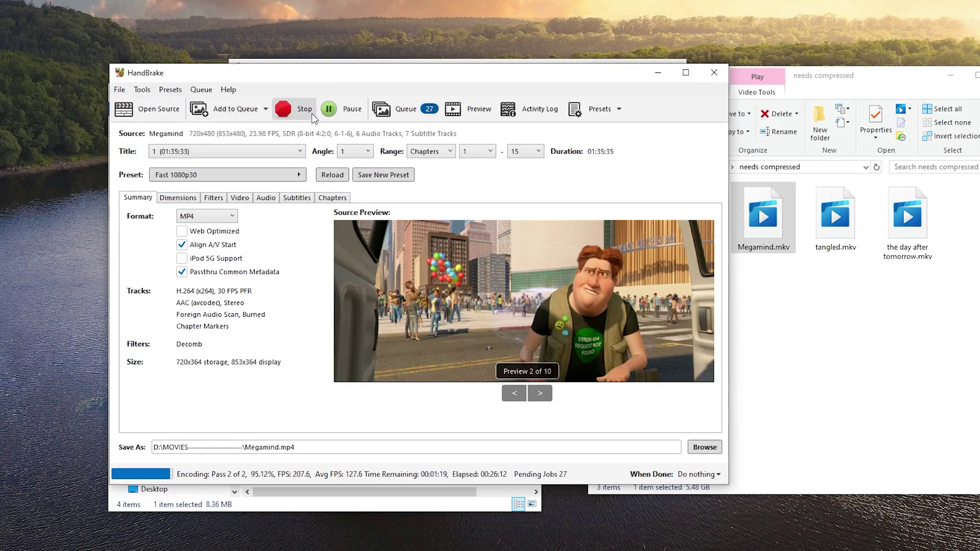
click(404, 108)
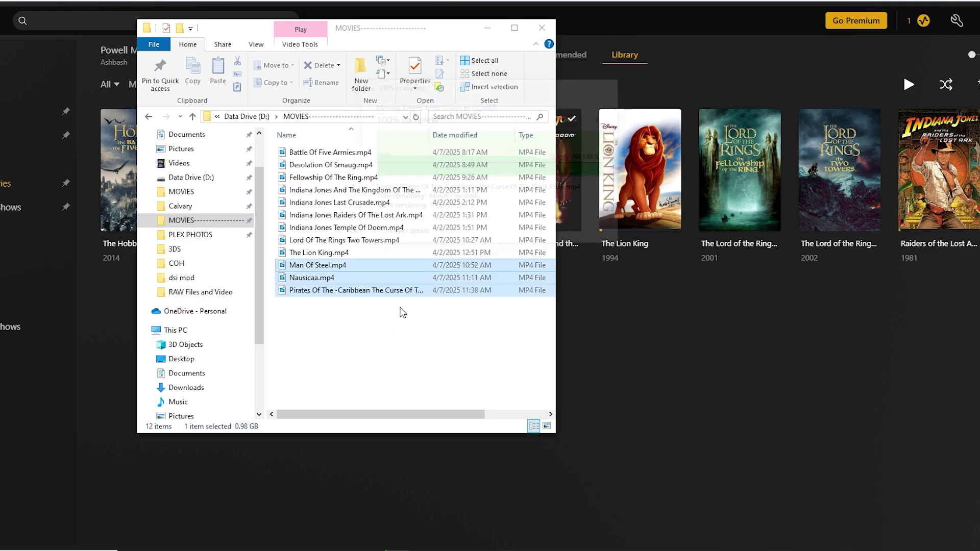
Switch to Plex and scan the movie library's files for new movies
click(615, 324)
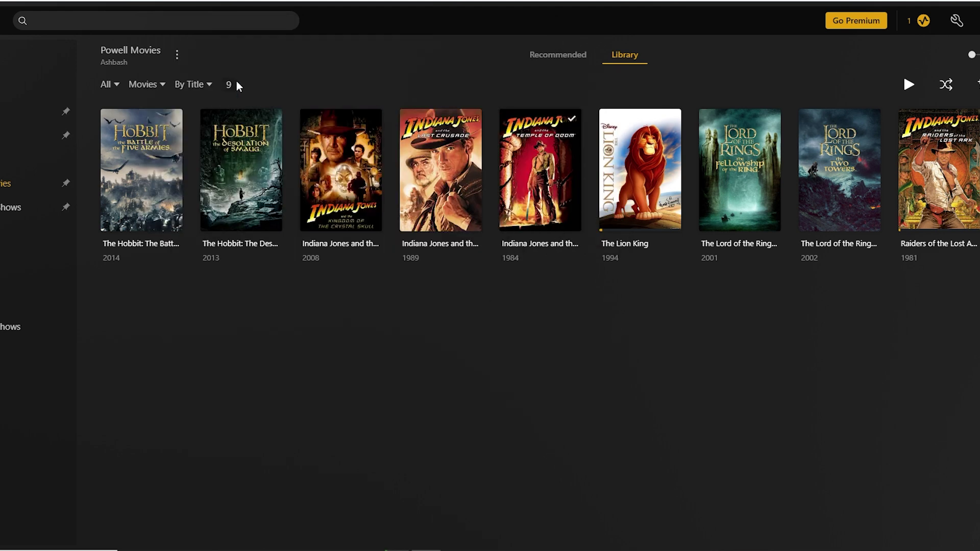
click(177, 55)
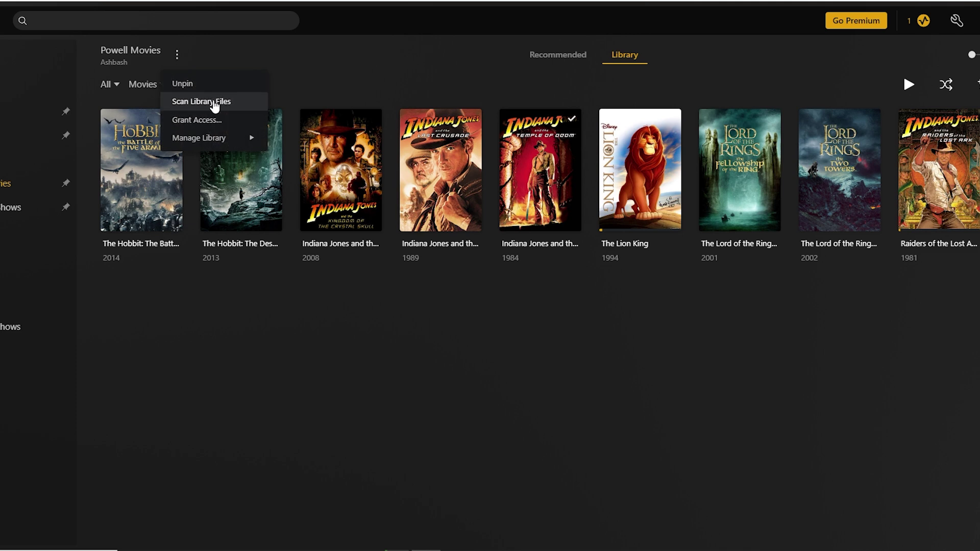
click(213, 102)
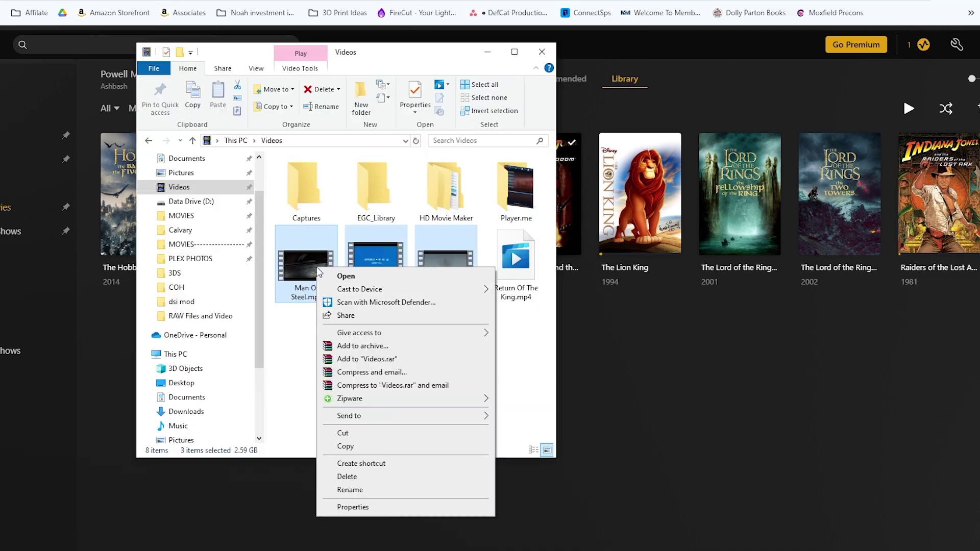
Move the Man Of Steel, Nausicaa and Pirates Of The Caribbean MP4 files from Videos to the dashed MOVIES folder on Data Drive (D:)
mouse_move(378, 416)
click(451, 433)
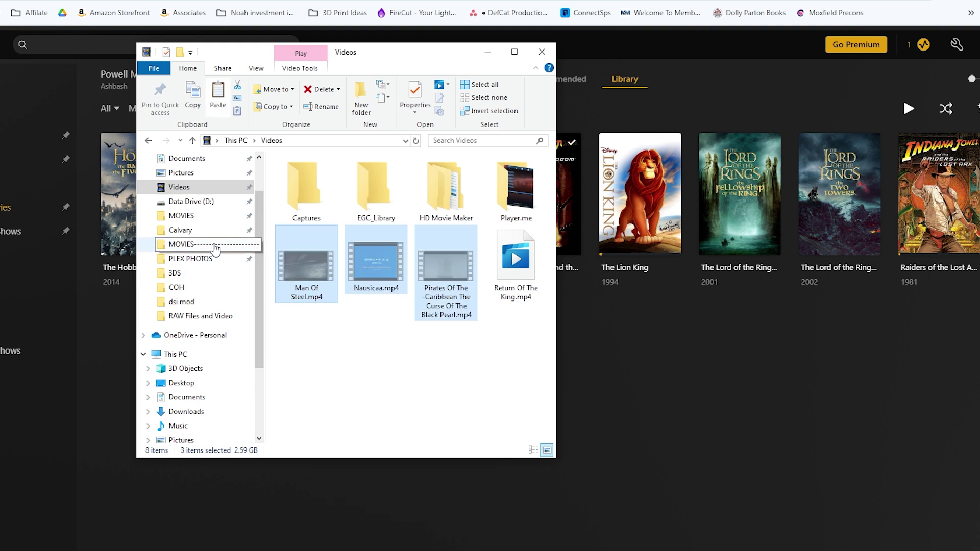
click(200, 245)
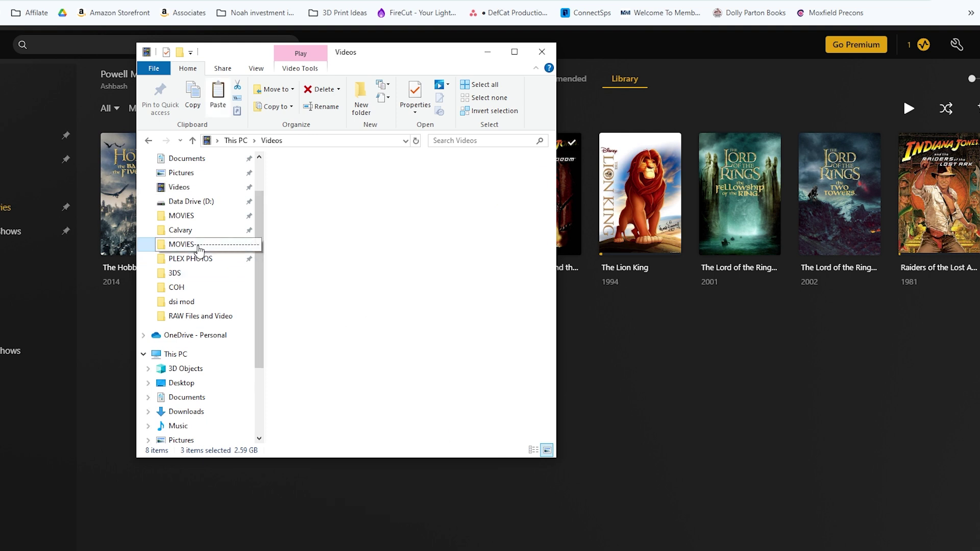
right_click(351, 320)
click(398, 404)
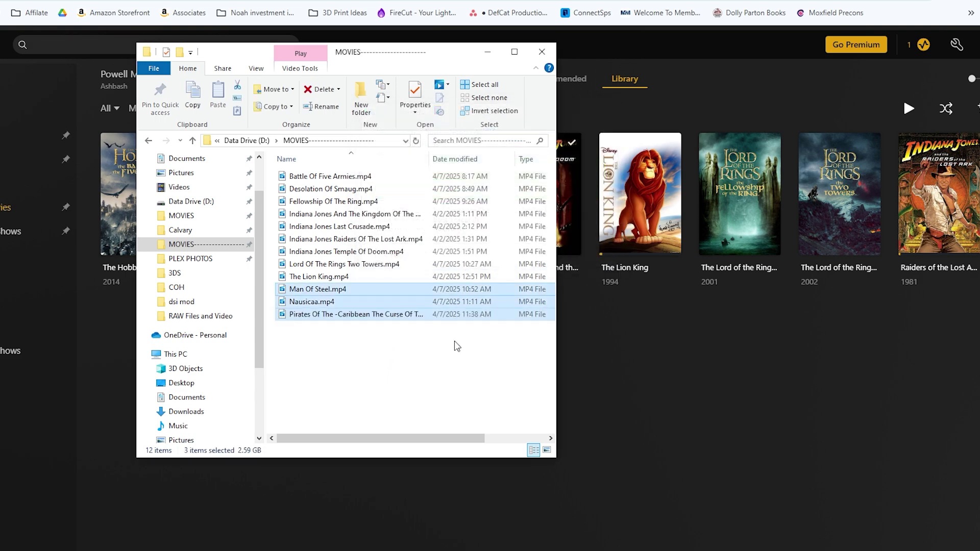
Check the Plex server's current activity for the metadata update of the added movies
click(924, 45)
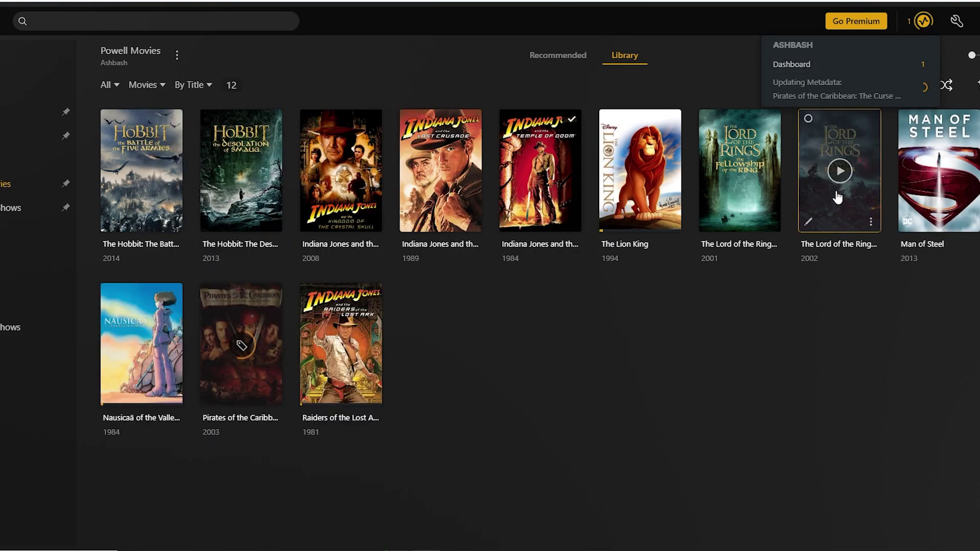
click(735, 398)
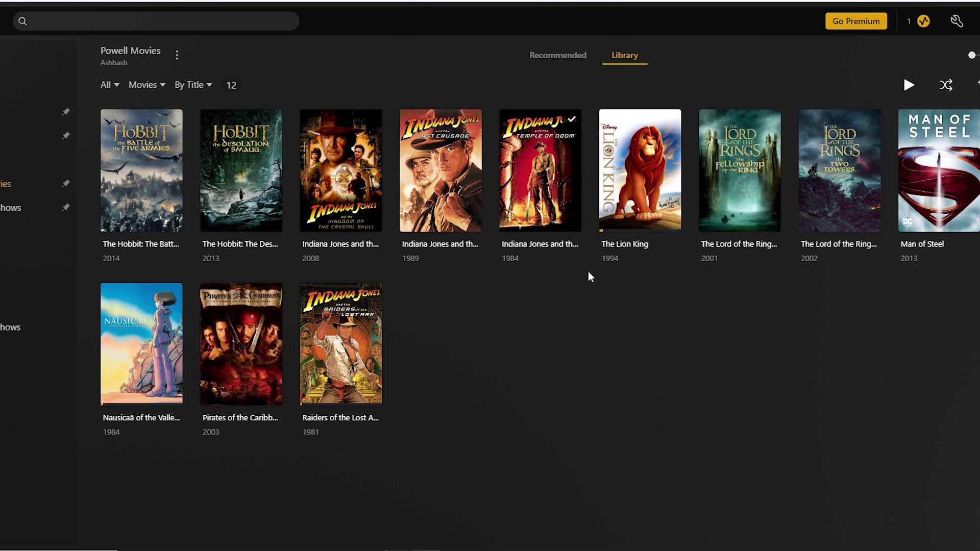